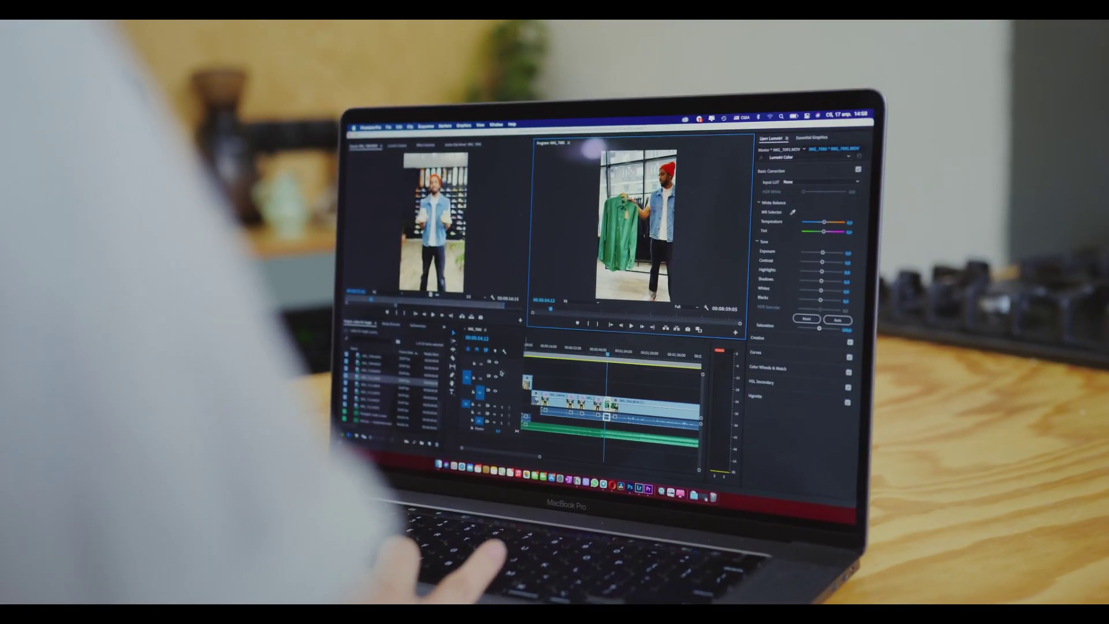
Undo the last sequence edit in Premiere Pro so the man holding the green shirt reappears
click(500, 372)
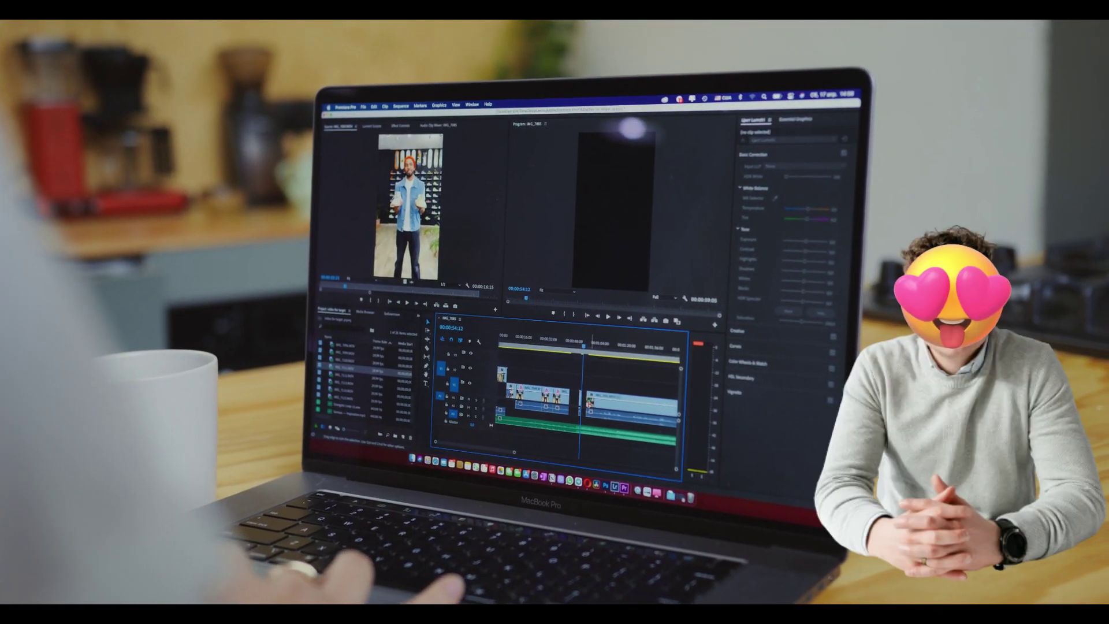
click(381, 99)
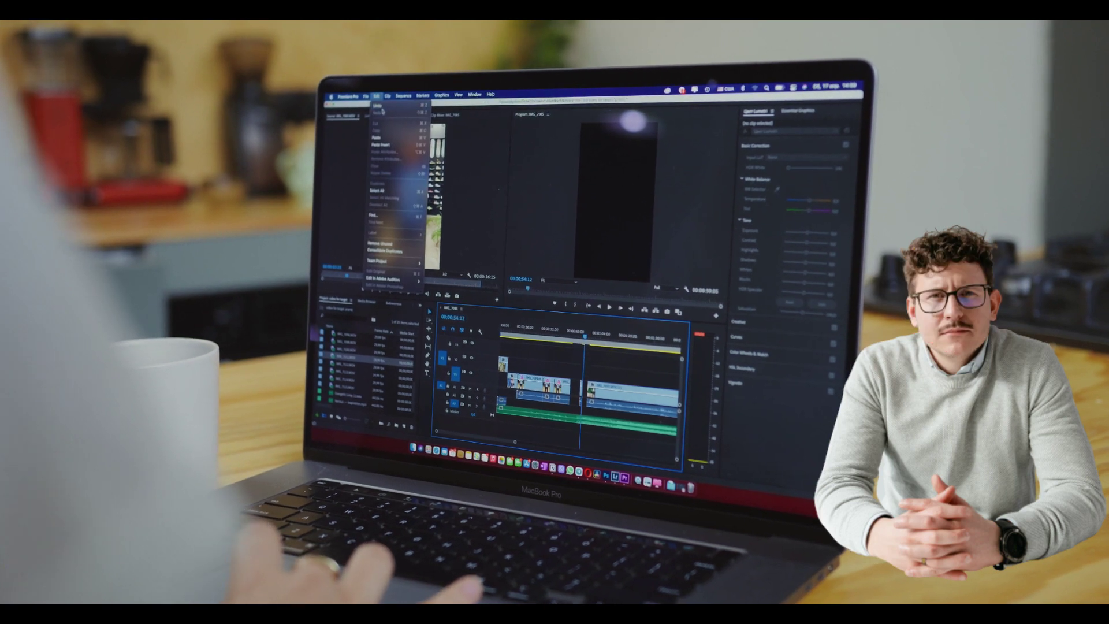
click(378, 106)
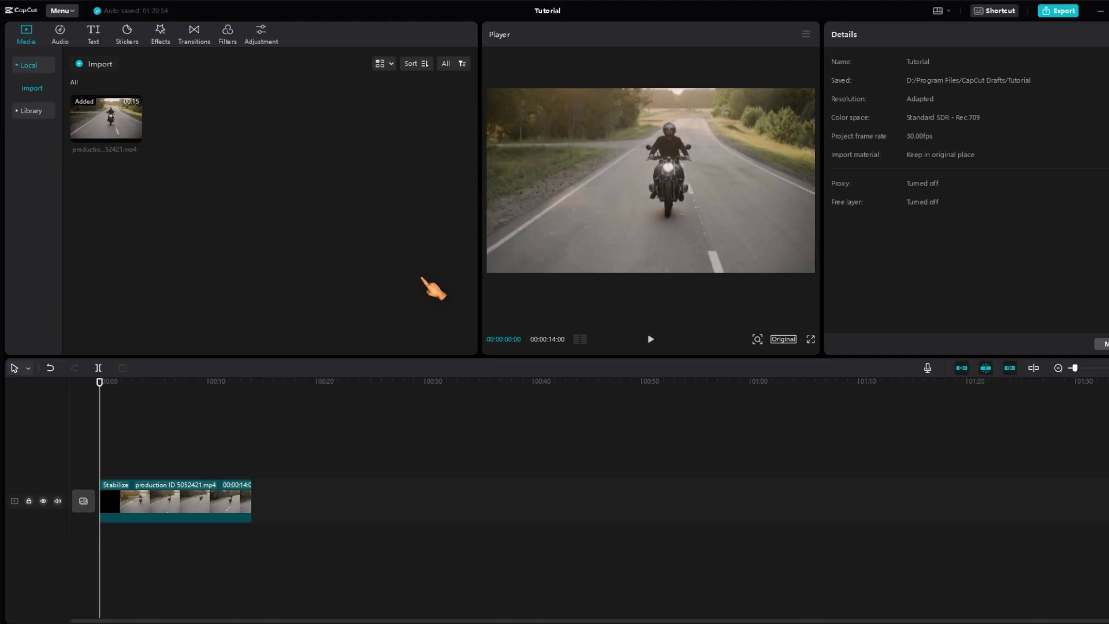
Check the CapCut v1.2.0 Beta version in Help > About, then play the clip to about 6 seconds
click(64, 11)
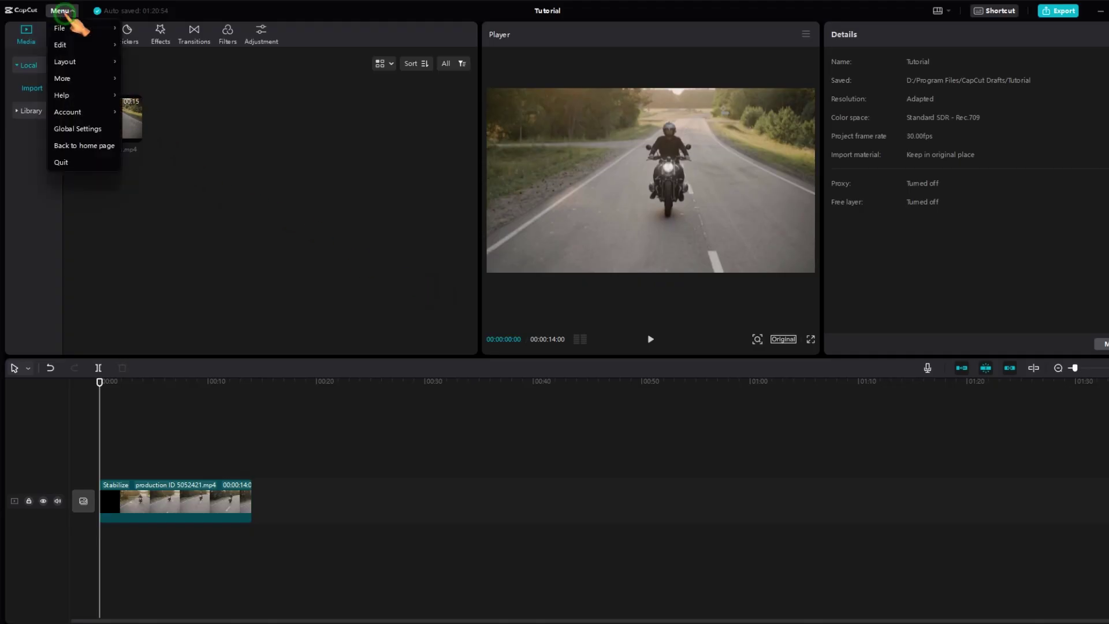
mouse_move(96, 98)
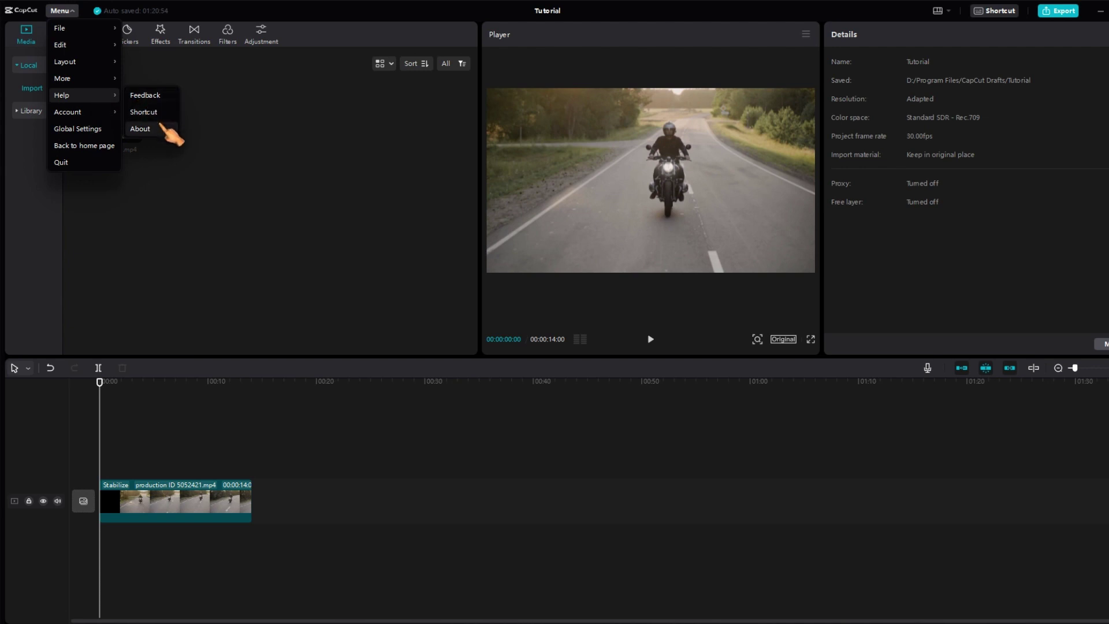
click(153, 128)
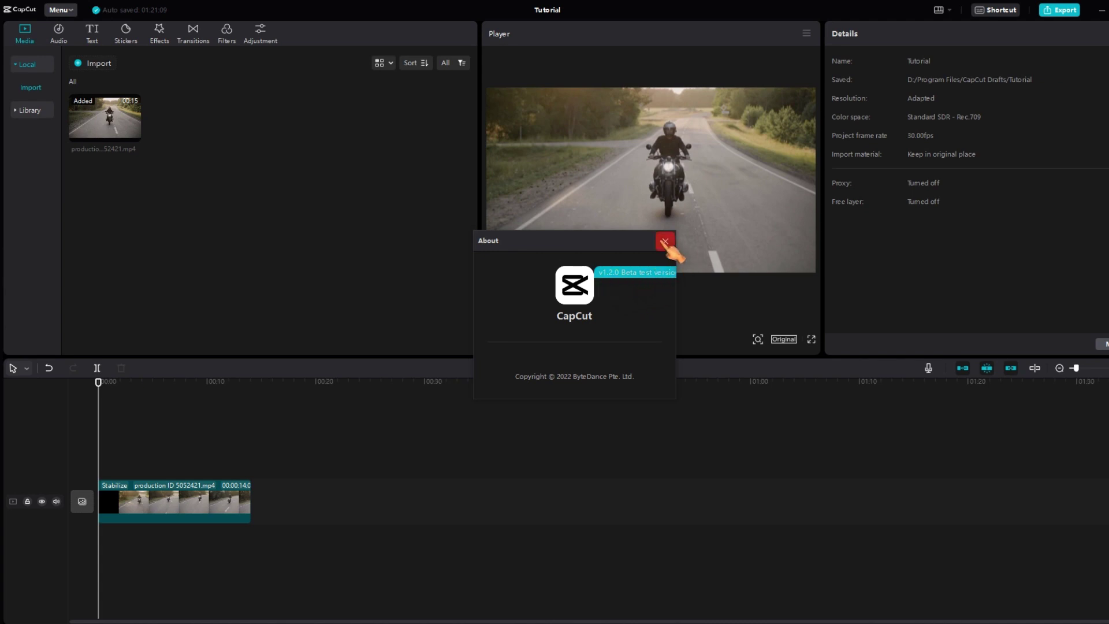
click(664, 241)
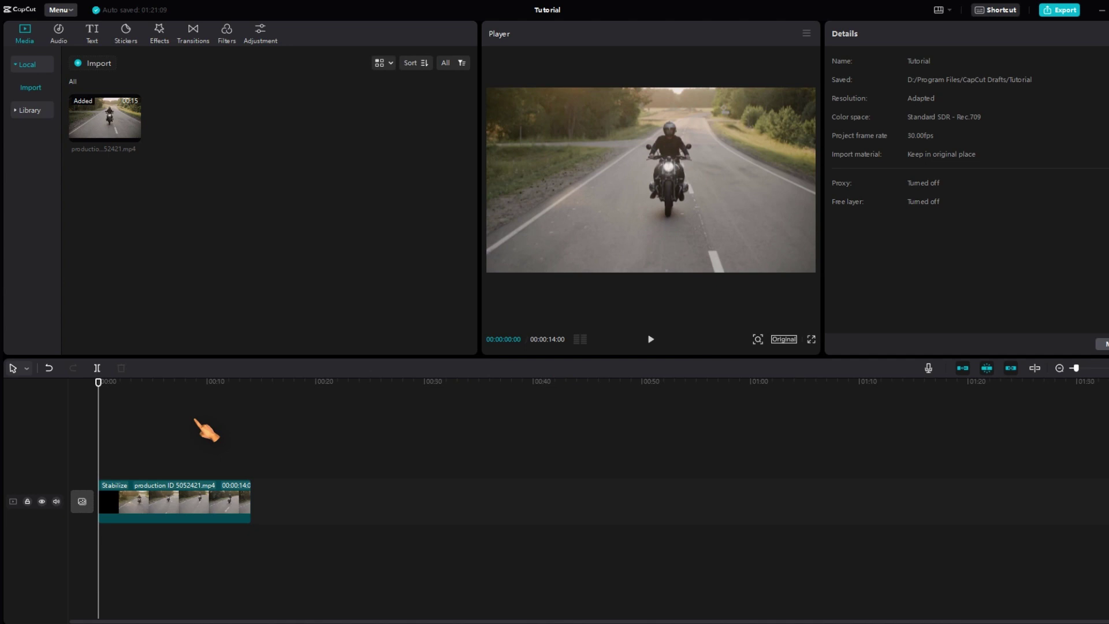
key(space)
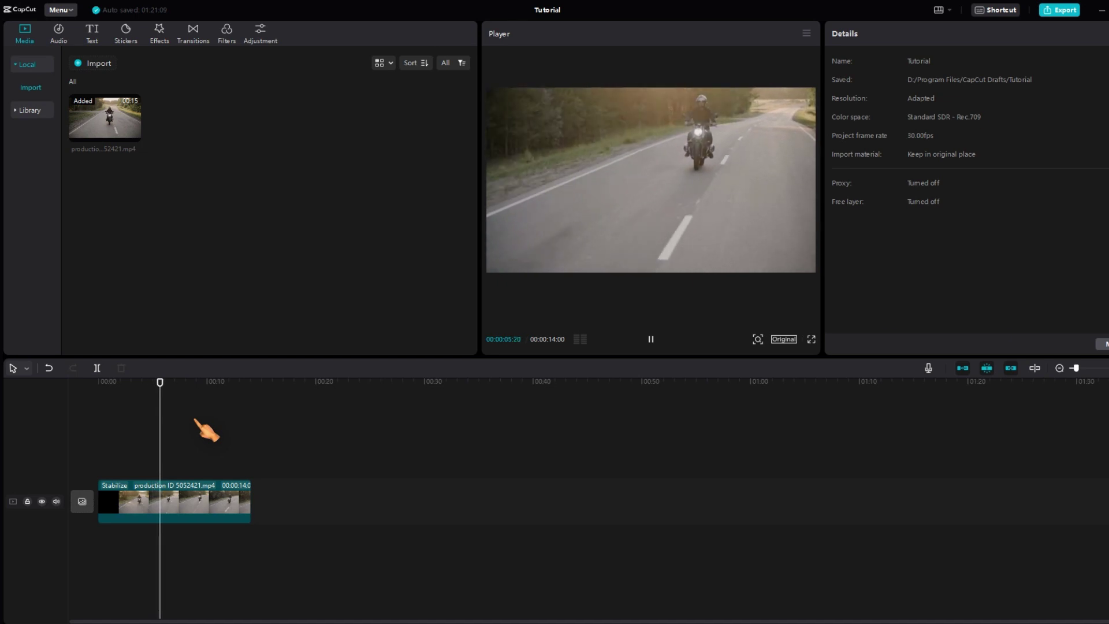
key(space)
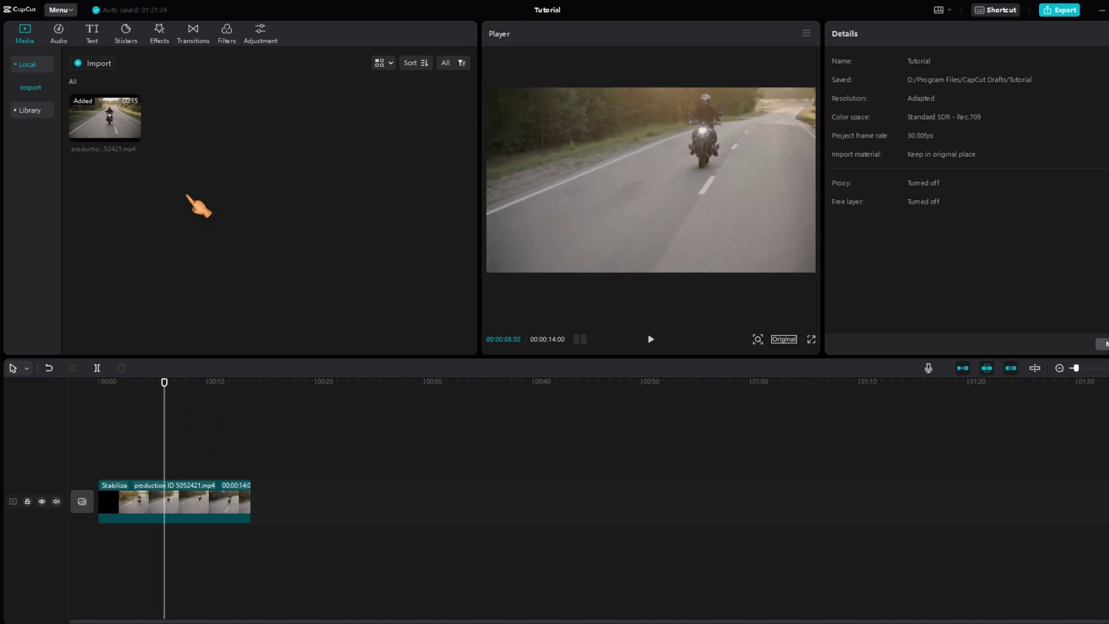
Add a Default text title at the 6-second playhead and drag it left over the road
click(90, 32)
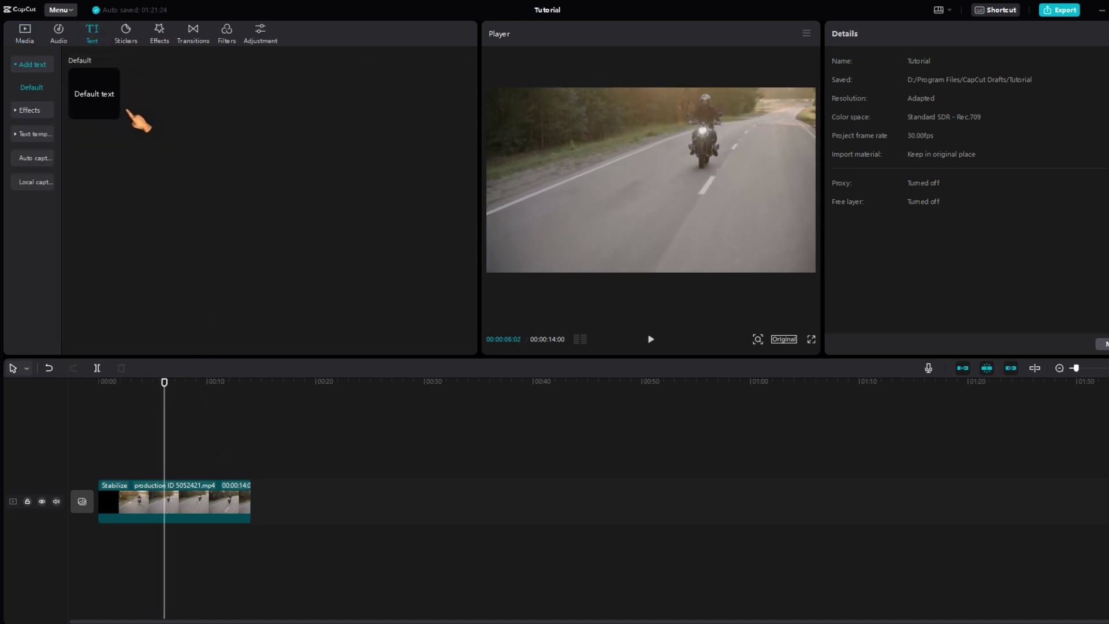
mouse_move(100, 107)
drag(90, 95, 123, 173)
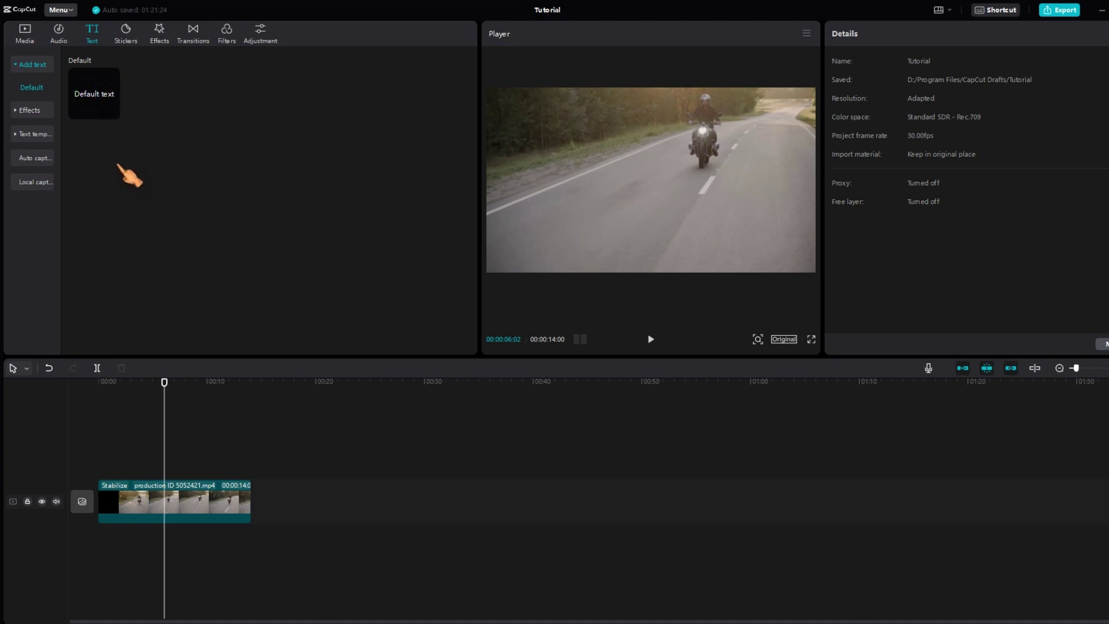
click(112, 112)
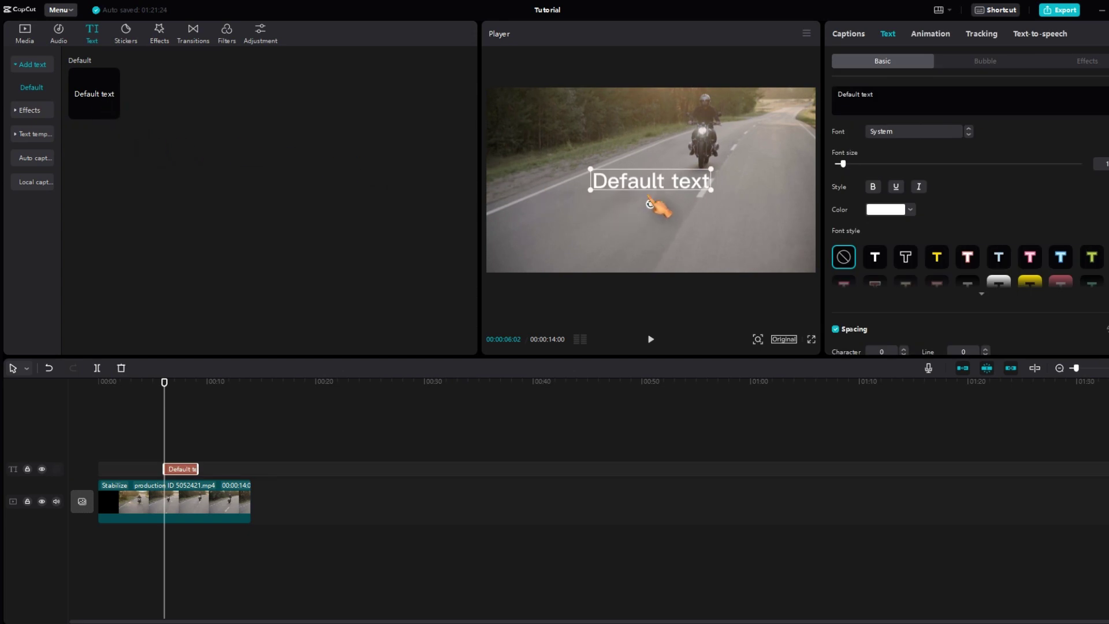
drag(643, 186, 567, 197)
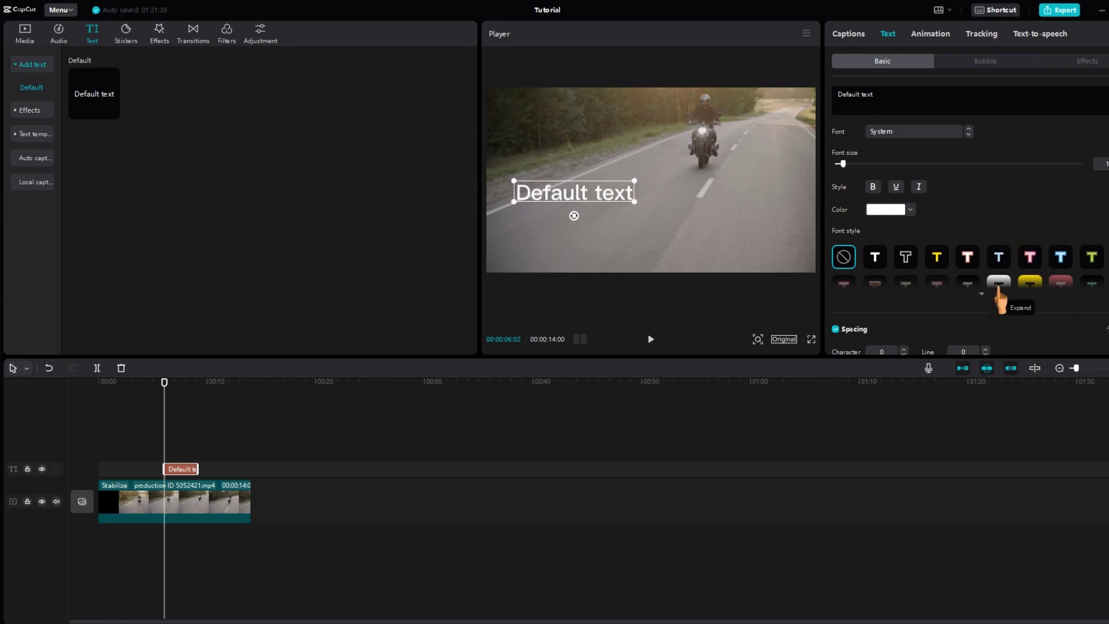
Make the Default text red
click(985, 300)
click(913, 212)
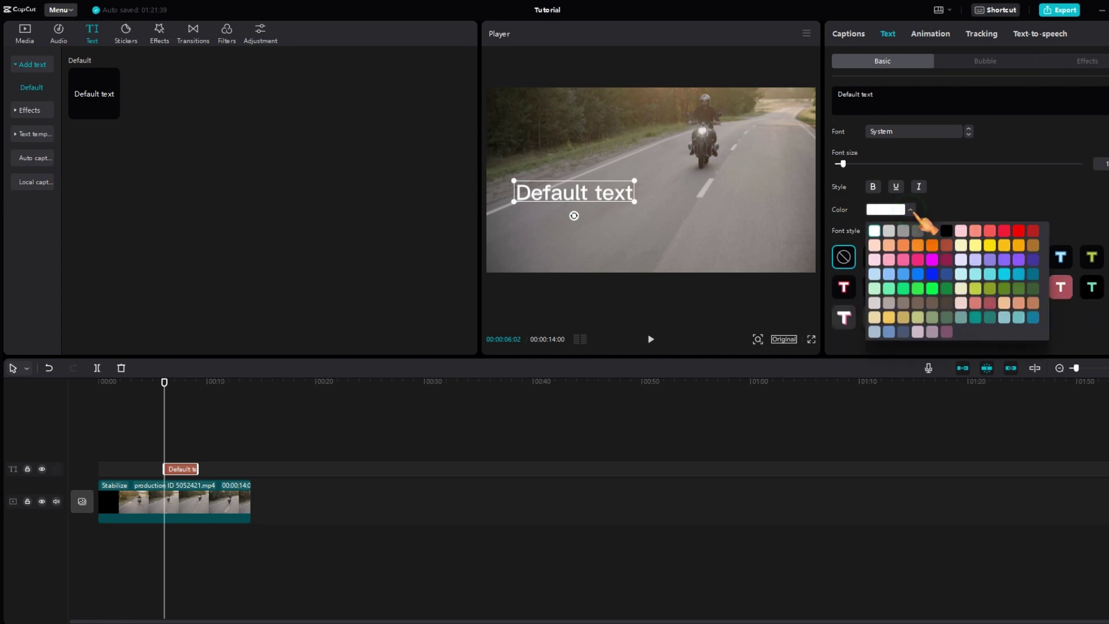
click(1005, 231)
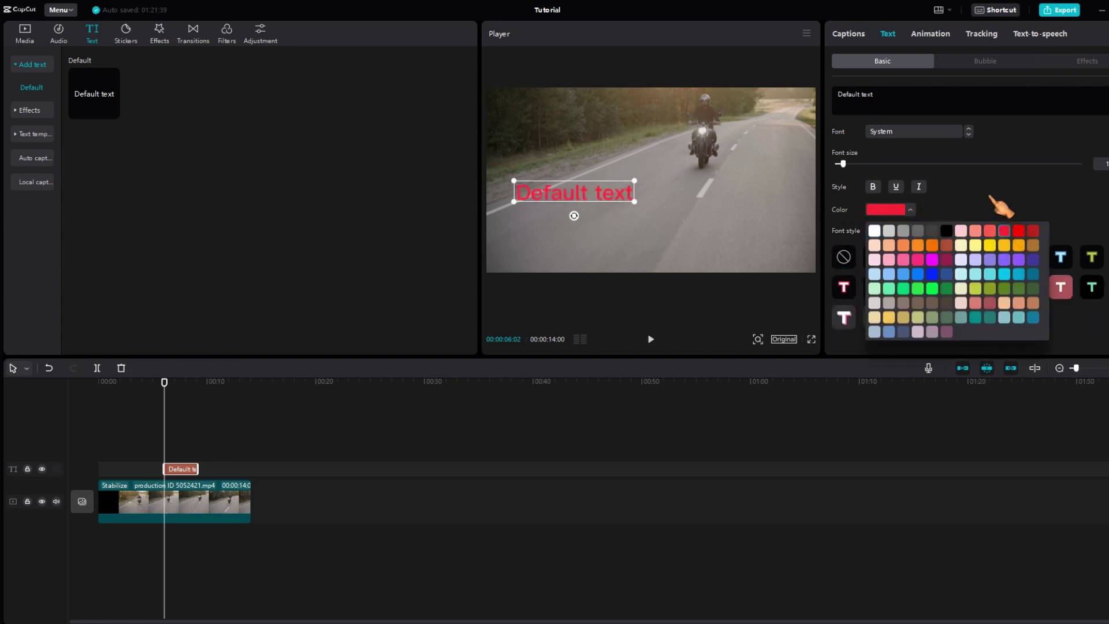
Scroll through the font list to locate BARRIO
click(956, 137)
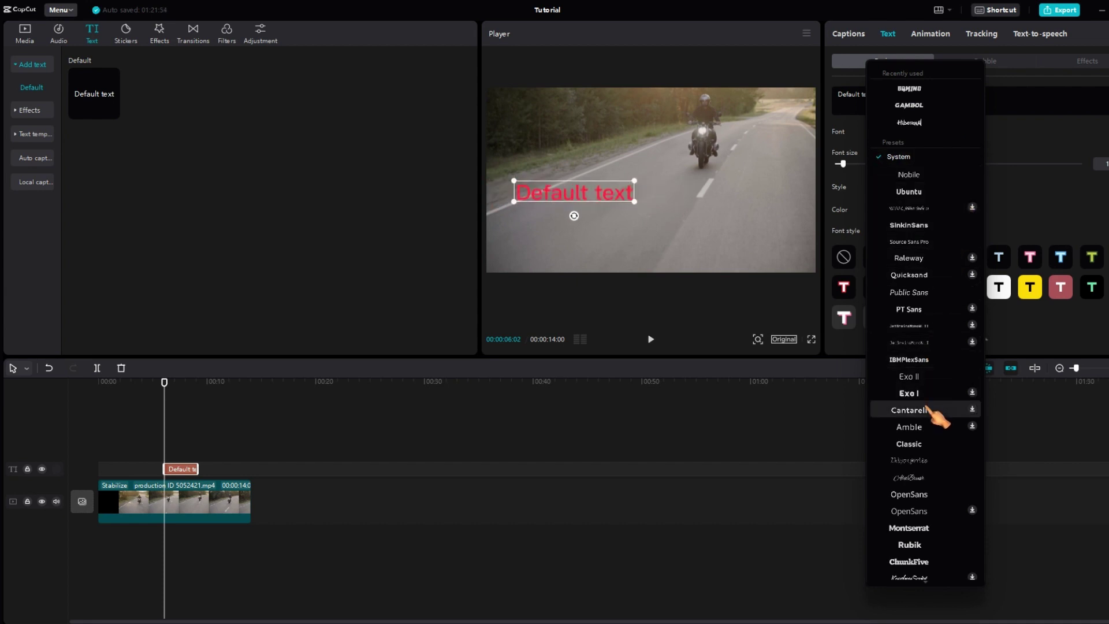
scroll(926, 410, down, 5)
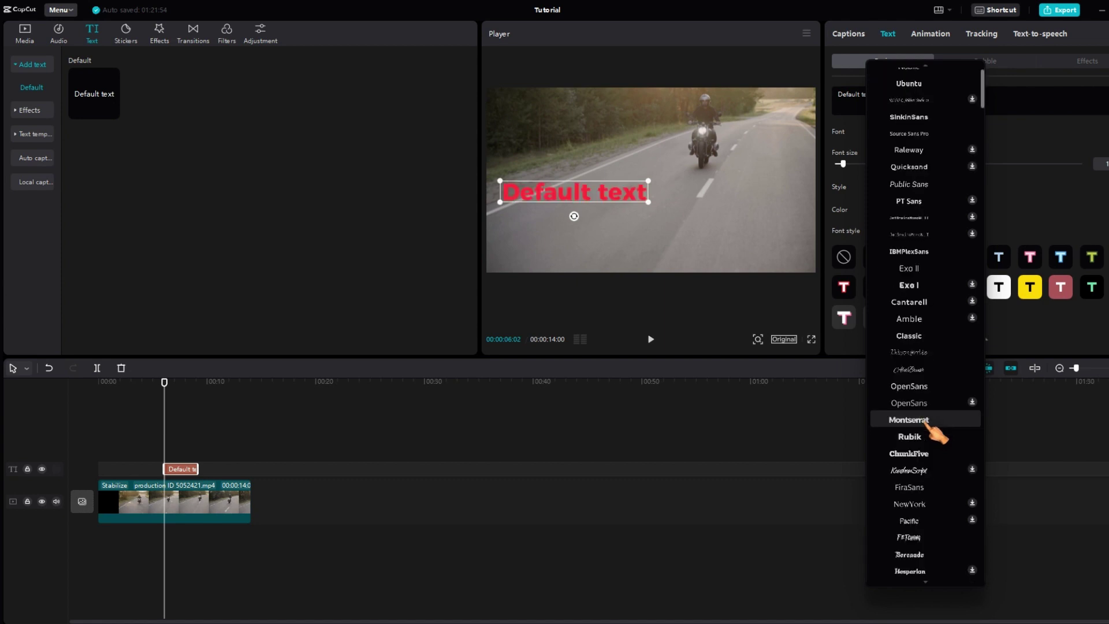
scroll(926, 426, down, 3)
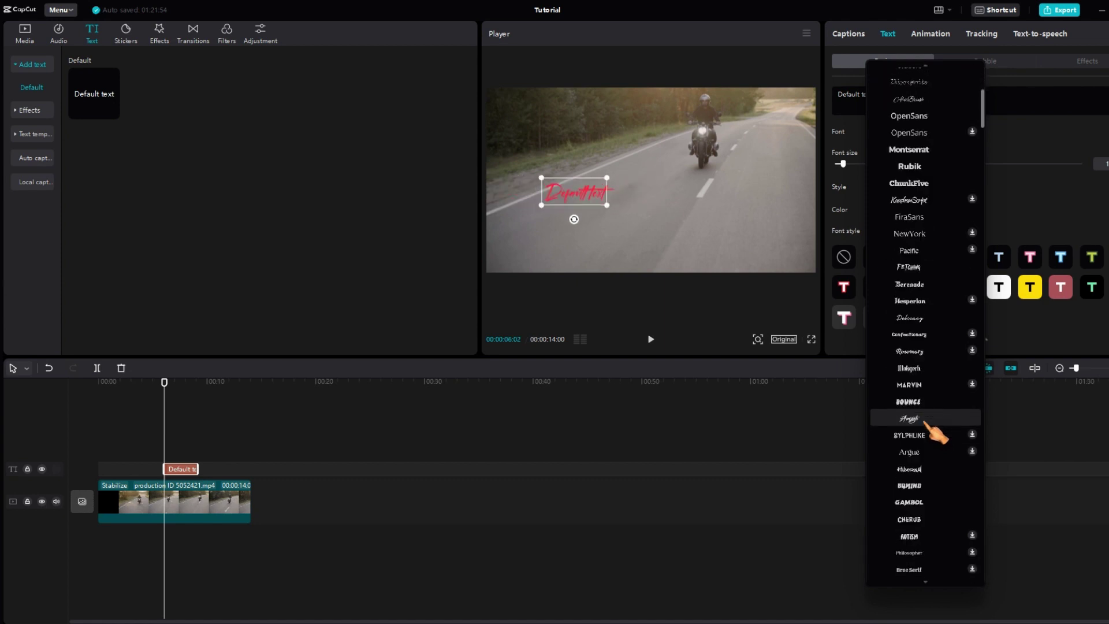
scroll(927, 425, down, 6)
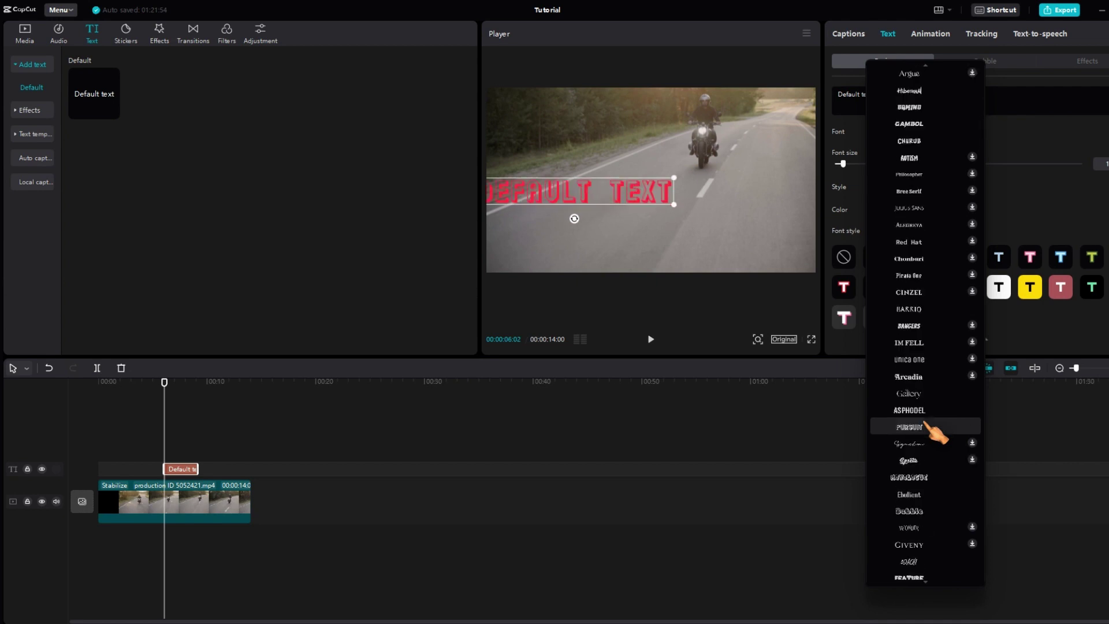
scroll(931, 430, up, 1)
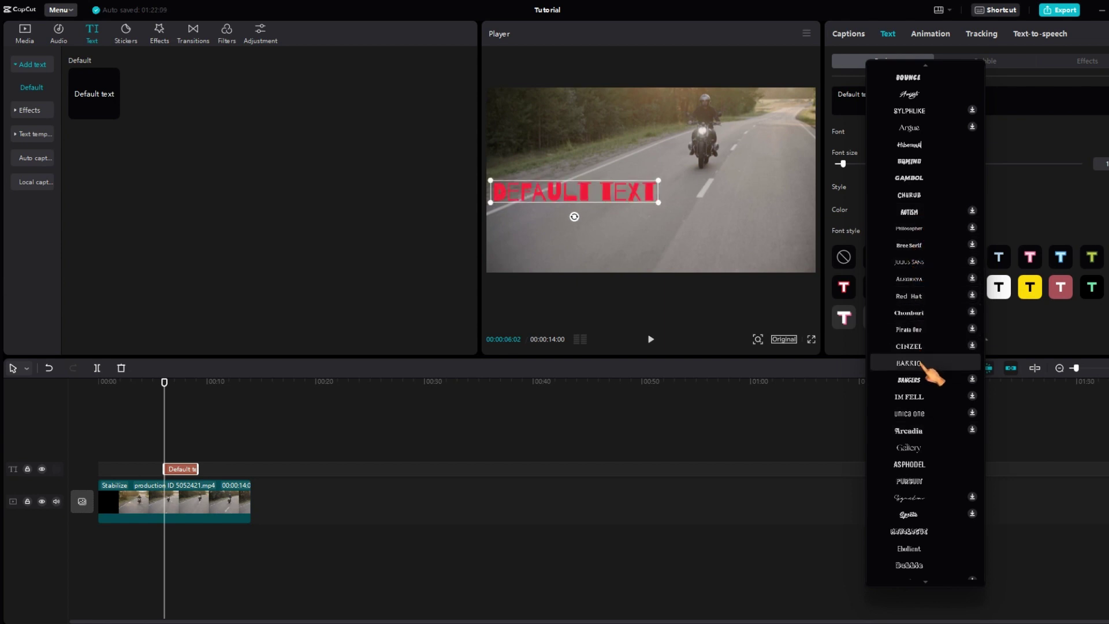
Set the font to BARRIO, replace the caption with 'Headlight', and nudge it slightly right
click(922, 363)
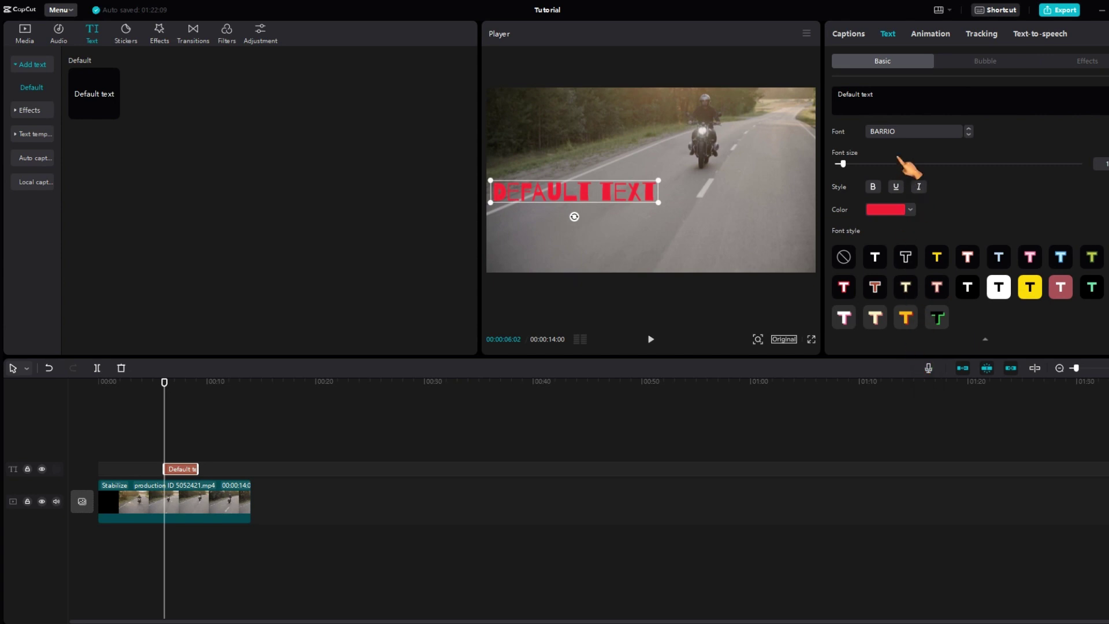
drag(890, 99, 820, 97)
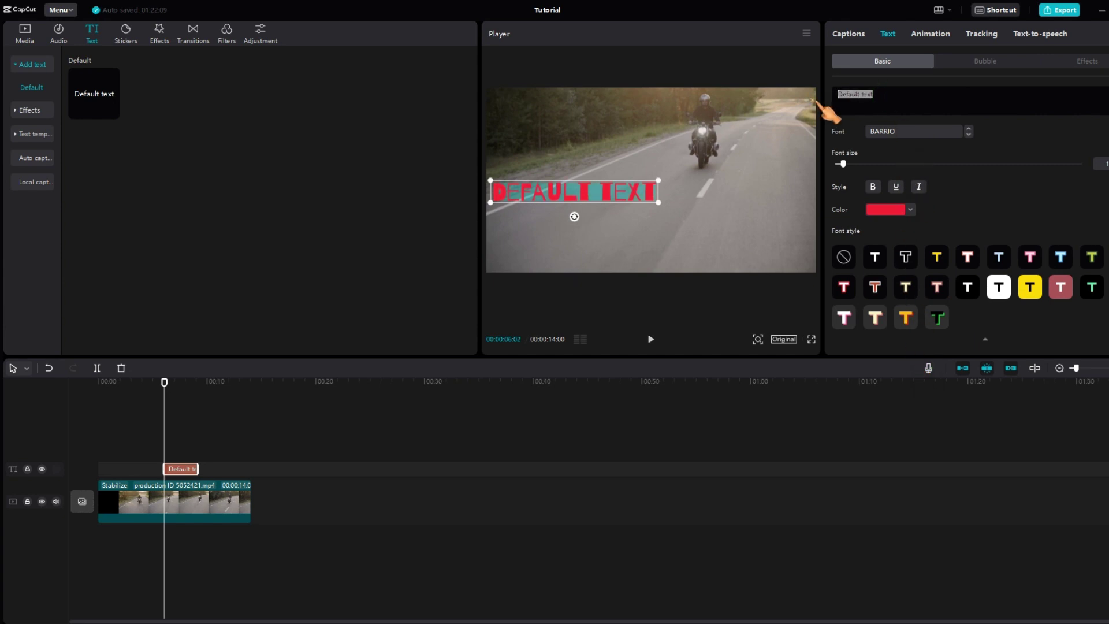
text(Head)
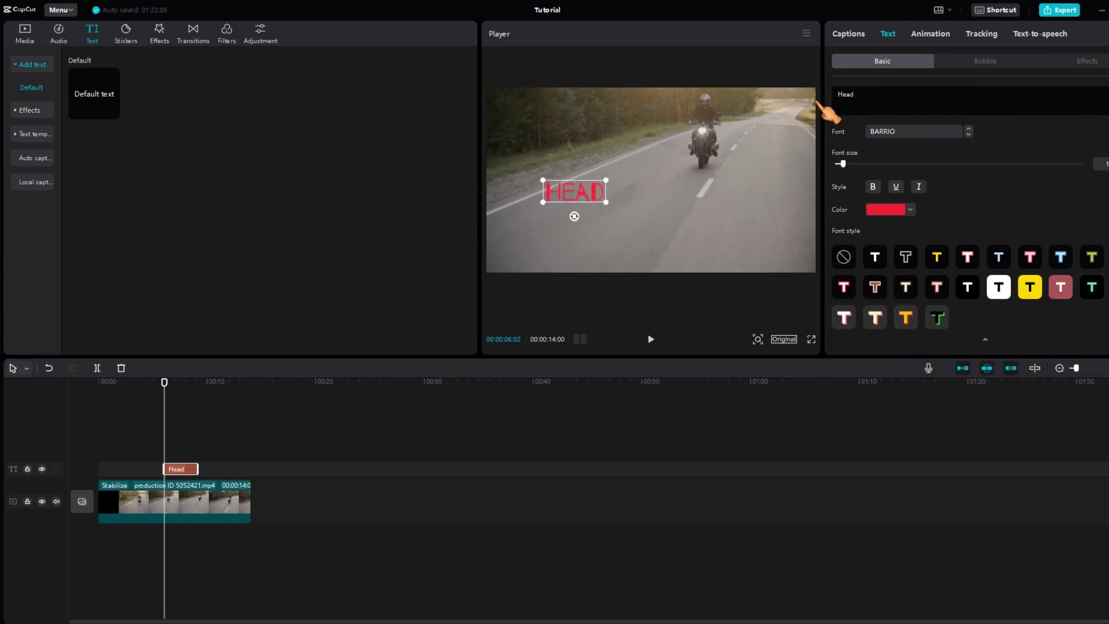
text(light)
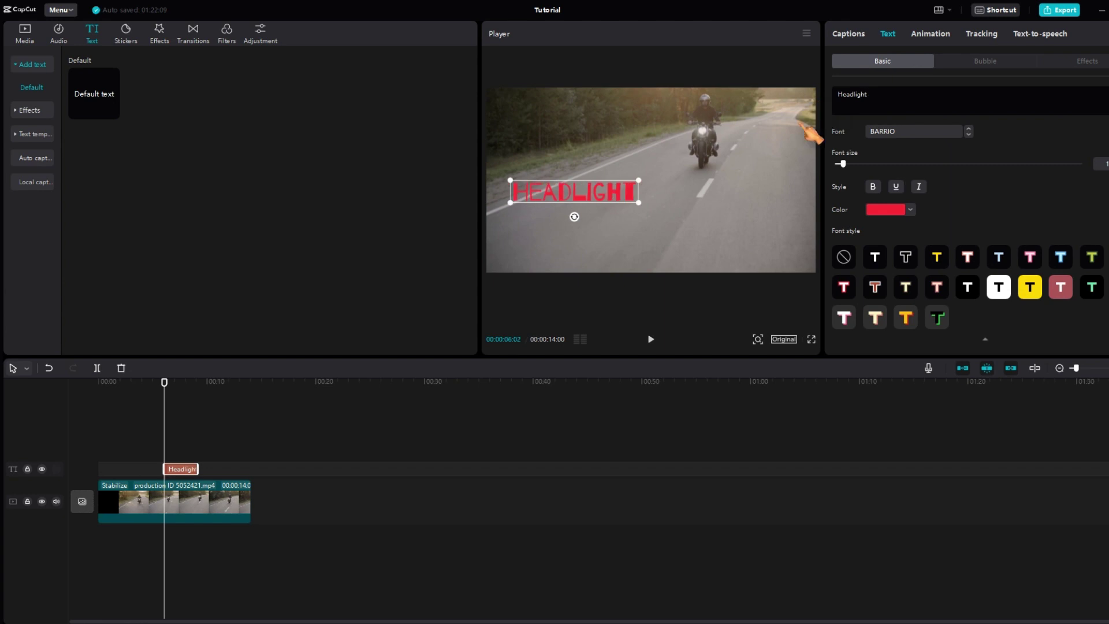
drag(619, 198, 629, 192)
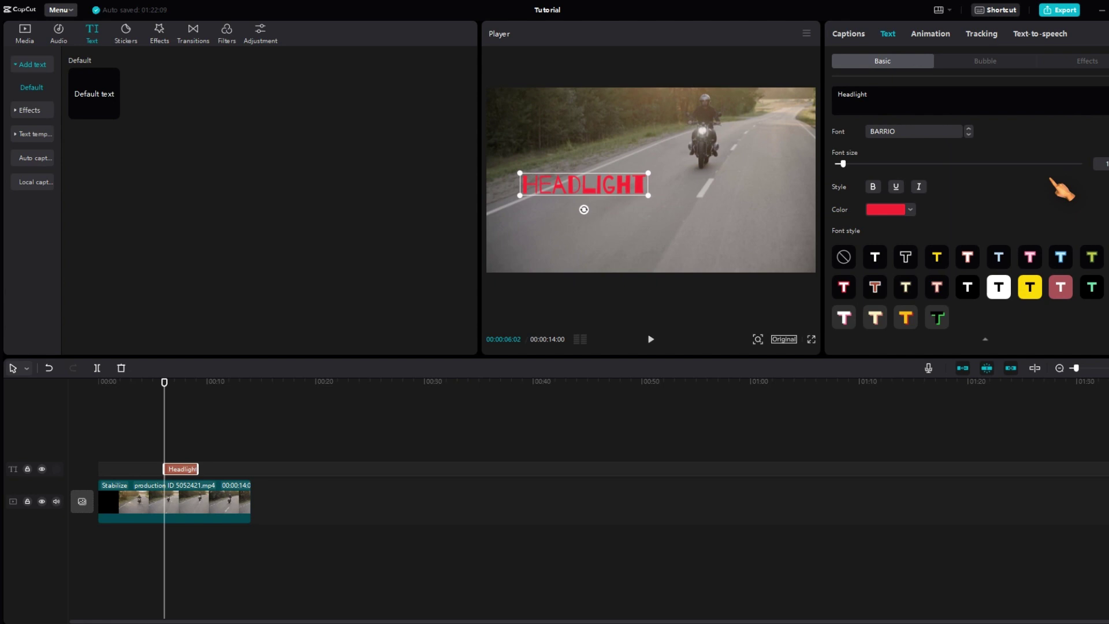
Apply the purple-blue gradient outlined art effect to HEADLIGHT, preview it, and park at 00:00:07:01
click(1103, 65)
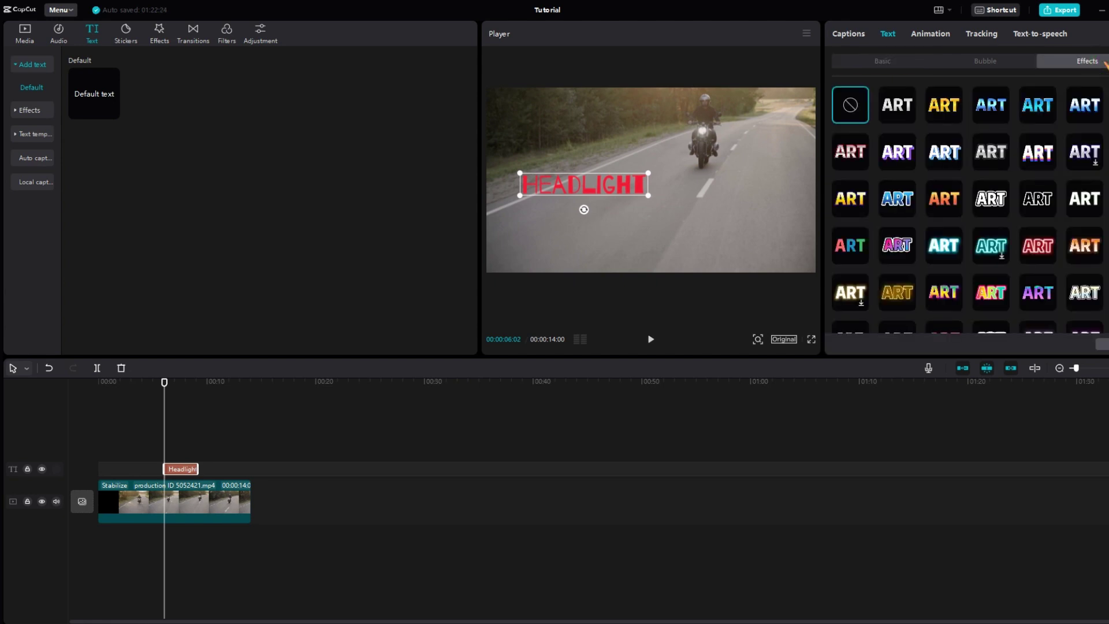
click(908, 248)
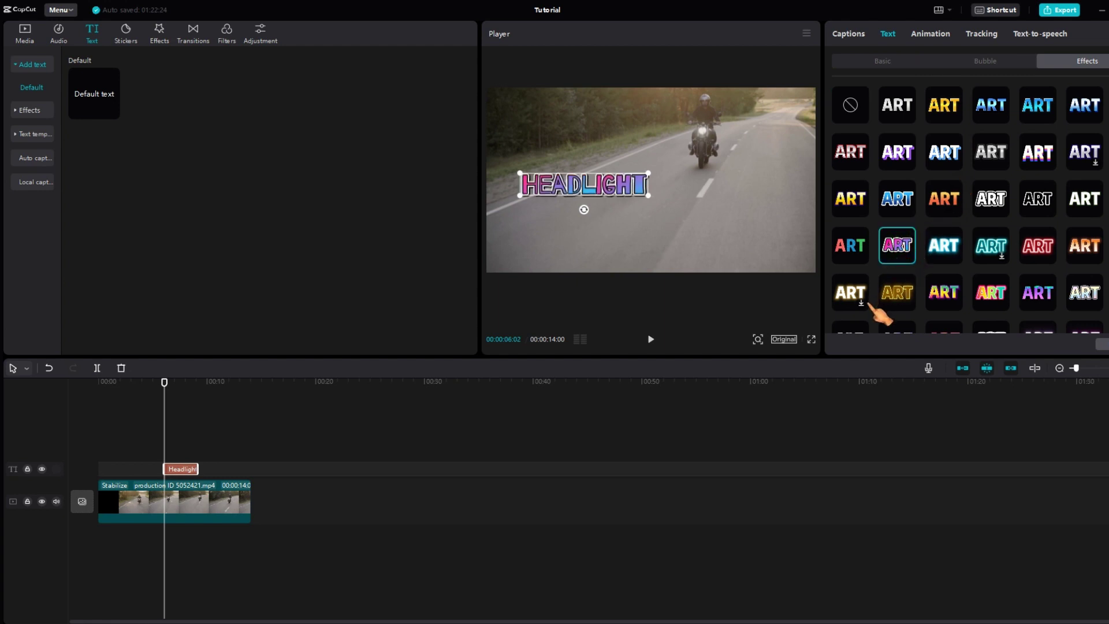
click(145, 381)
key(space)
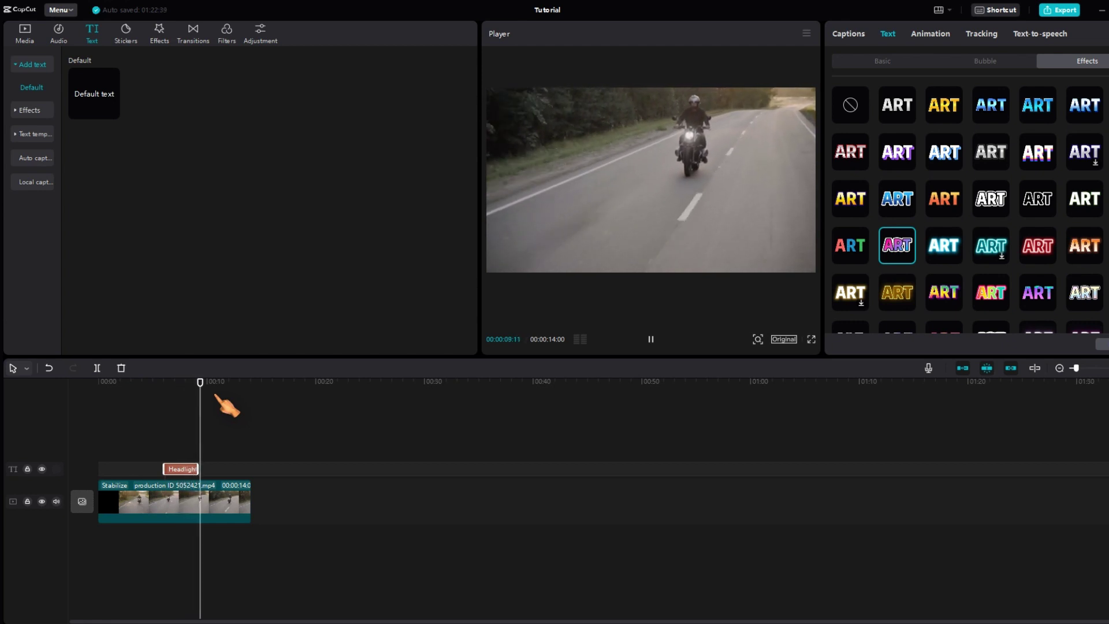
key(space)
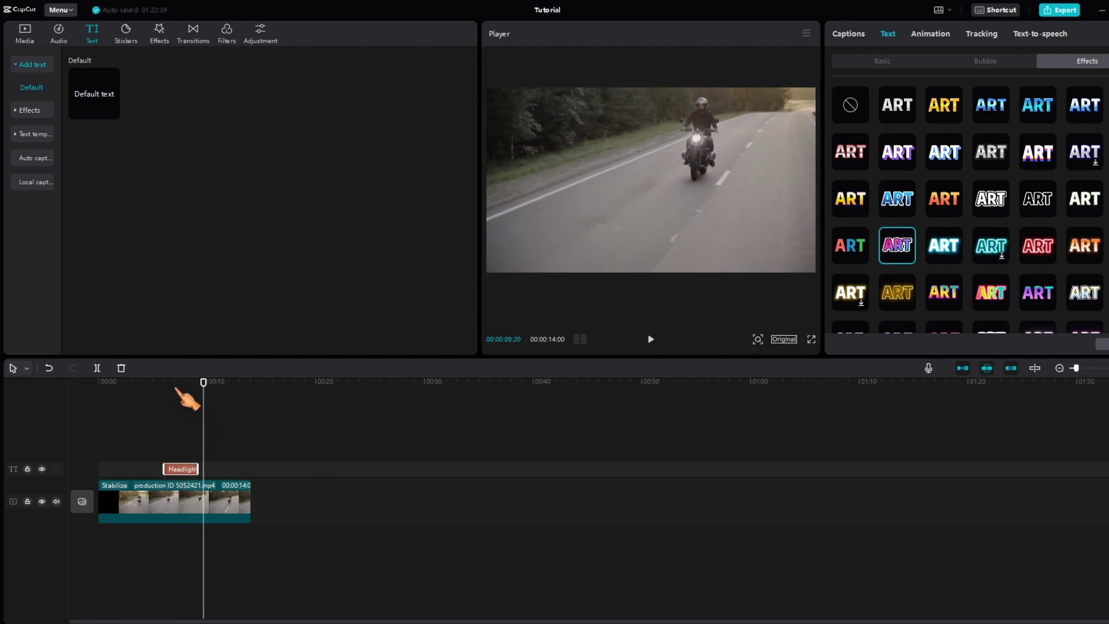
click(176, 388)
Enable Motion tracking on the Headlight text clip and place the tracking box over the motorcycle
click(184, 469)
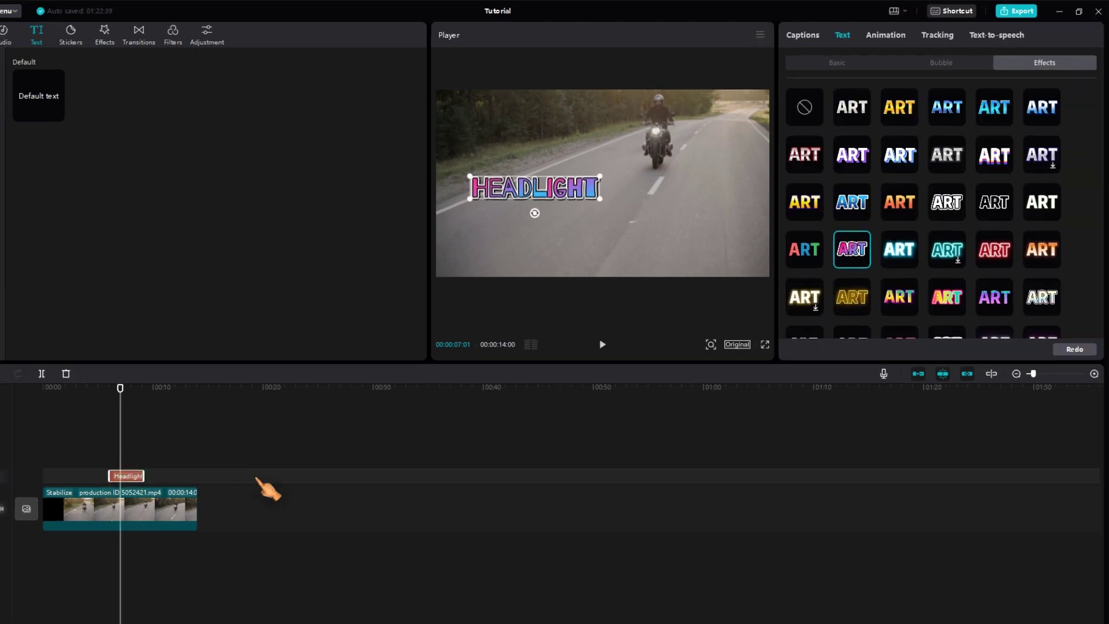
click(947, 36)
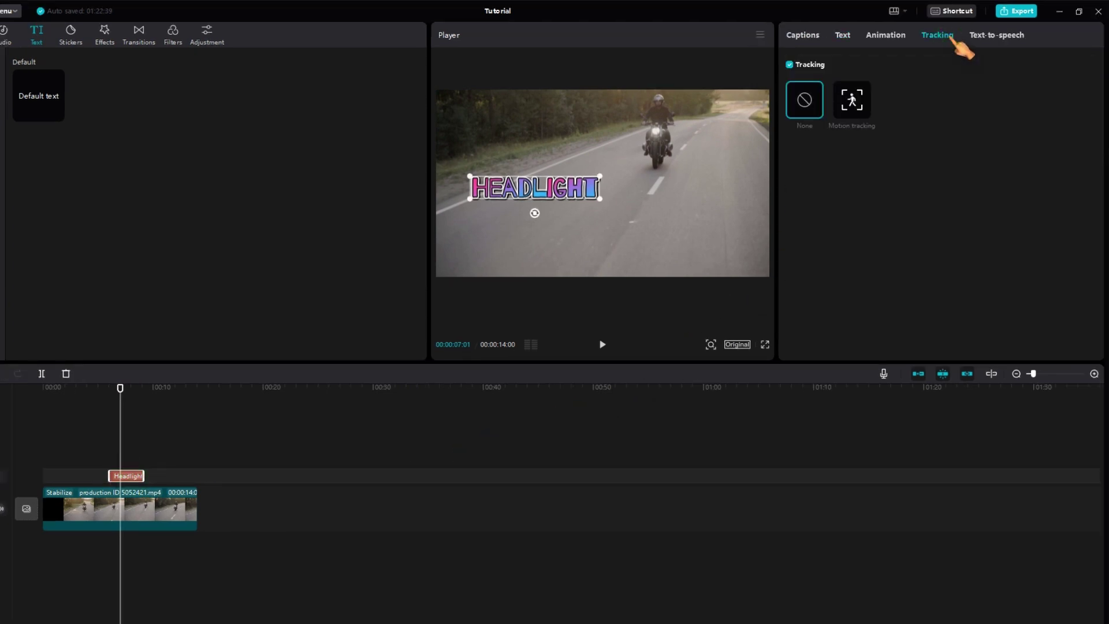
click(851, 101)
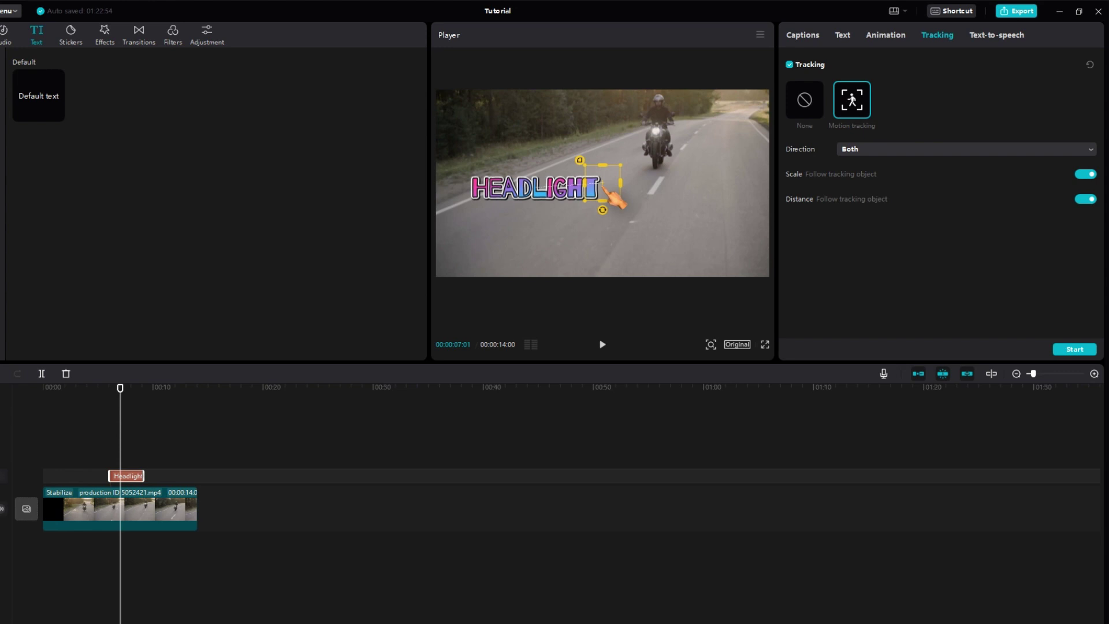
drag(612, 180, 661, 135)
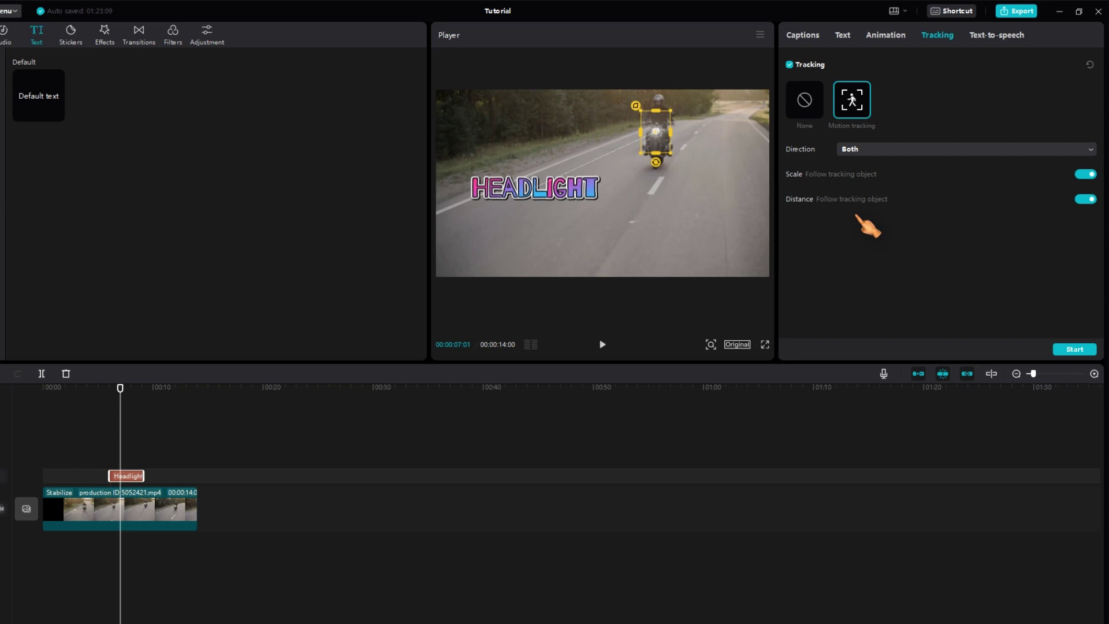
Start tracking the motorcycle and wait for 'Tracking completed'
click(1087, 350)
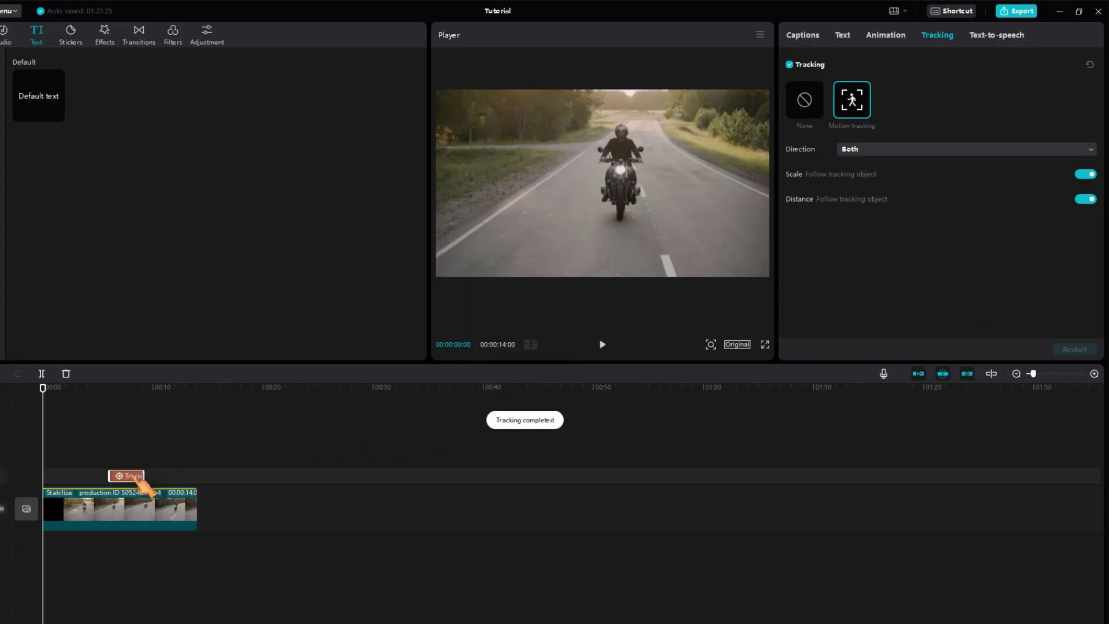
Stretch the text clip to span the whole video and move HEADLIGHT fully into frame
drag(141, 476, 197, 481)
drag(109, 476, 41, 472)
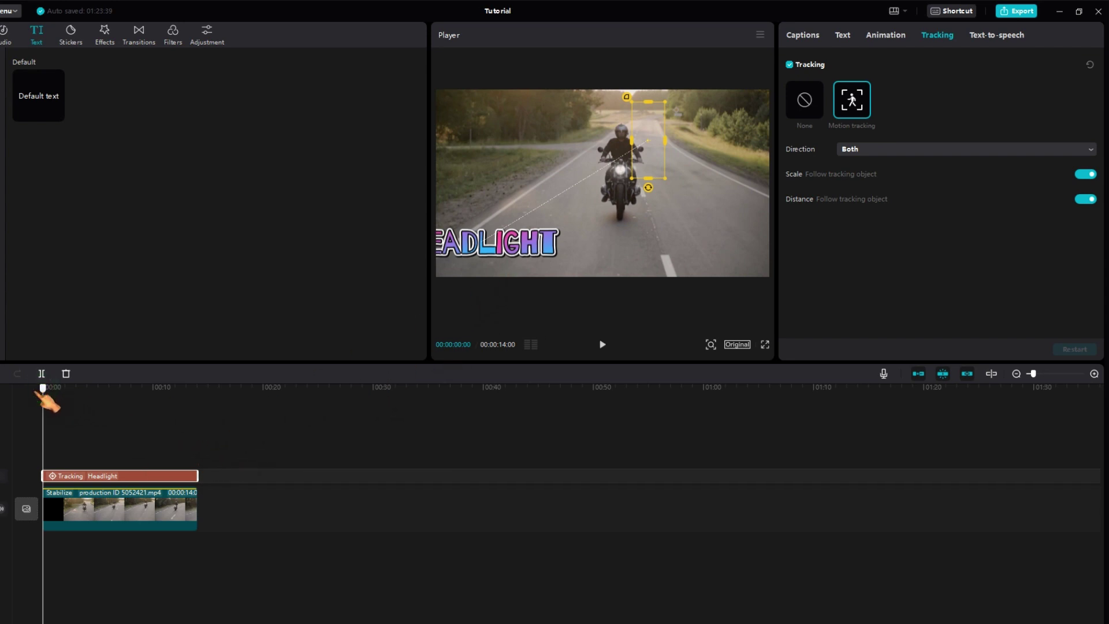
click(537, 254)
drag(537, 254, 578, 243)
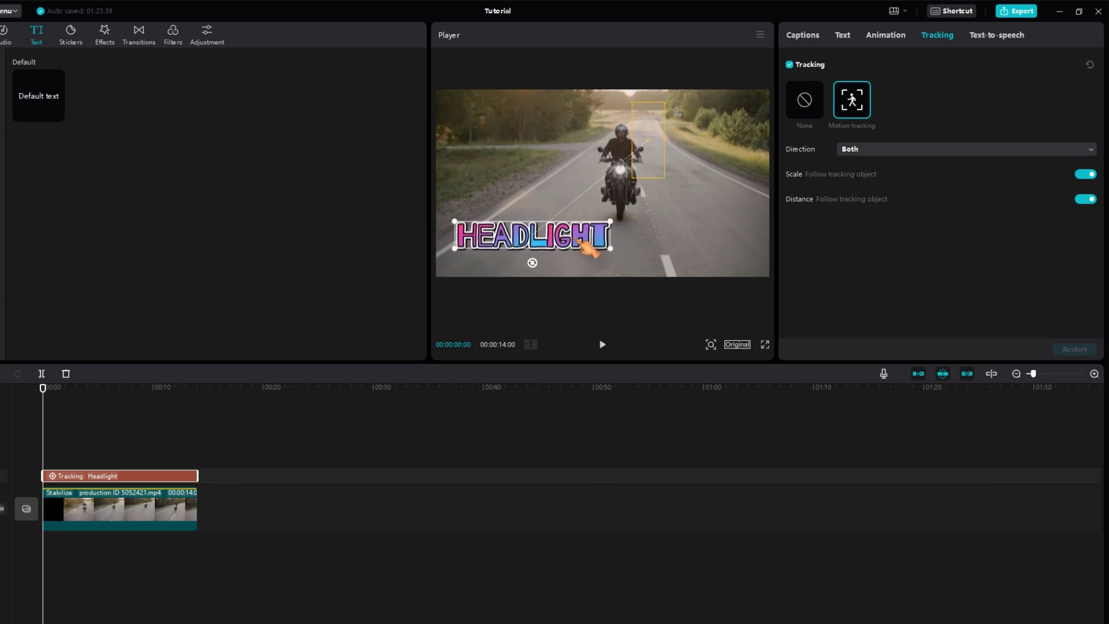
drag(582, 246, 581, 245)
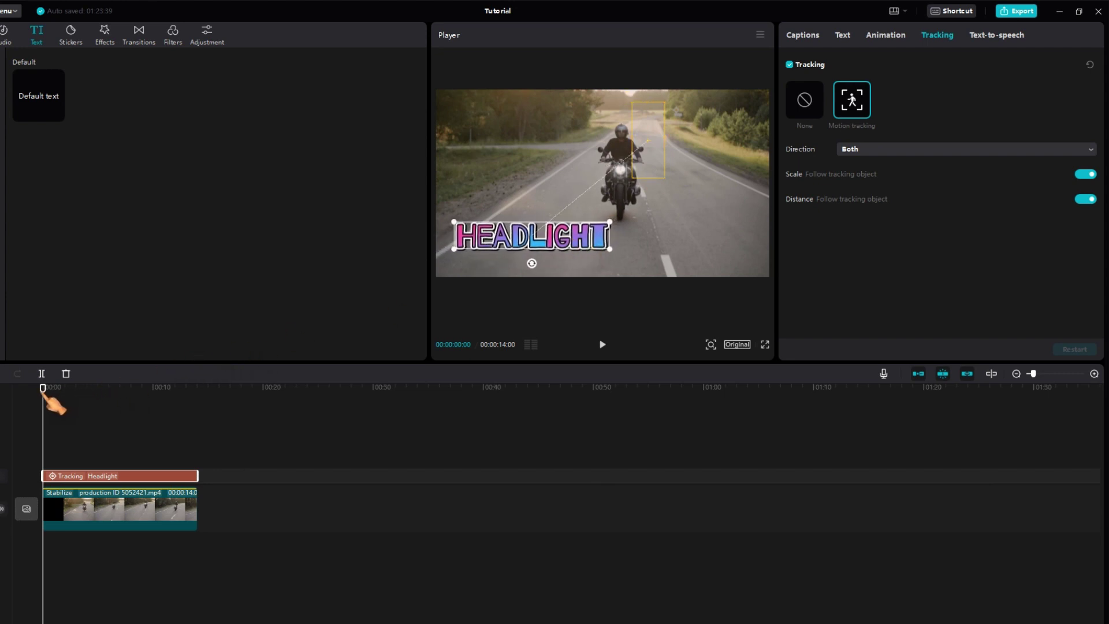
Scrub to the clip's end, reposition HEADLIGHT, and tighten the tracking box around the bike
drag(44, 392, 198, 392)
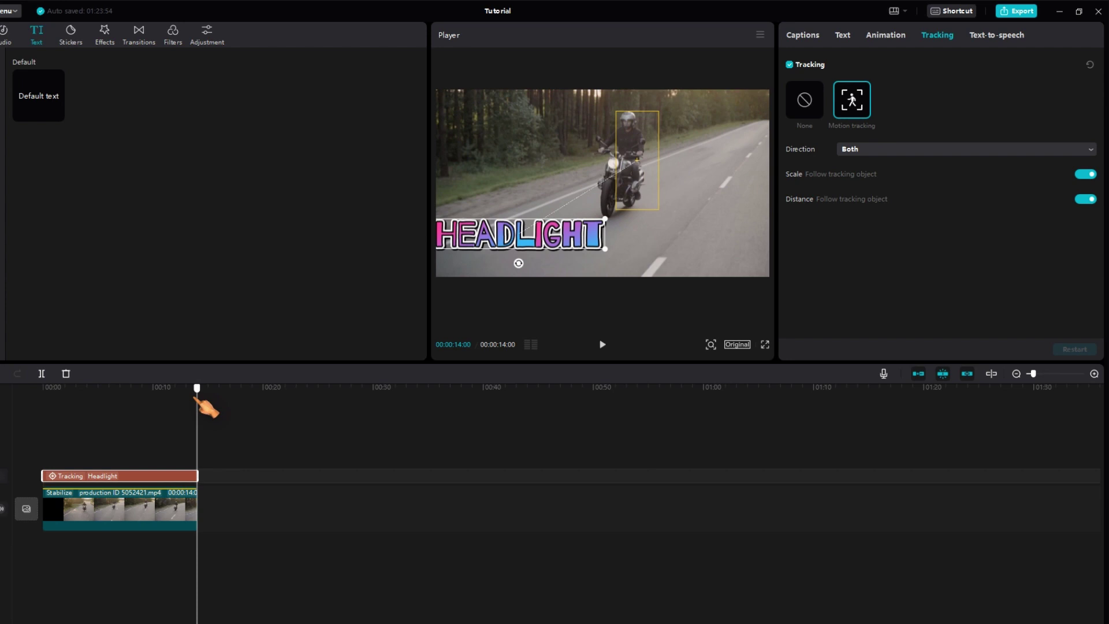
drag(484, 241, 499, 243)
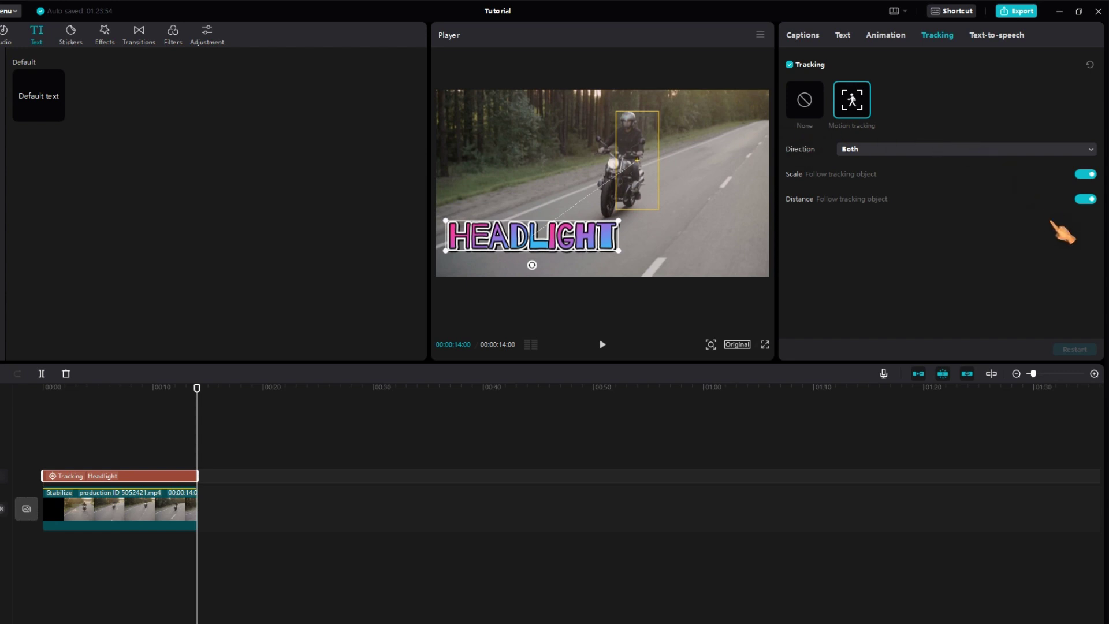
drag(647, 168, 637, 173)
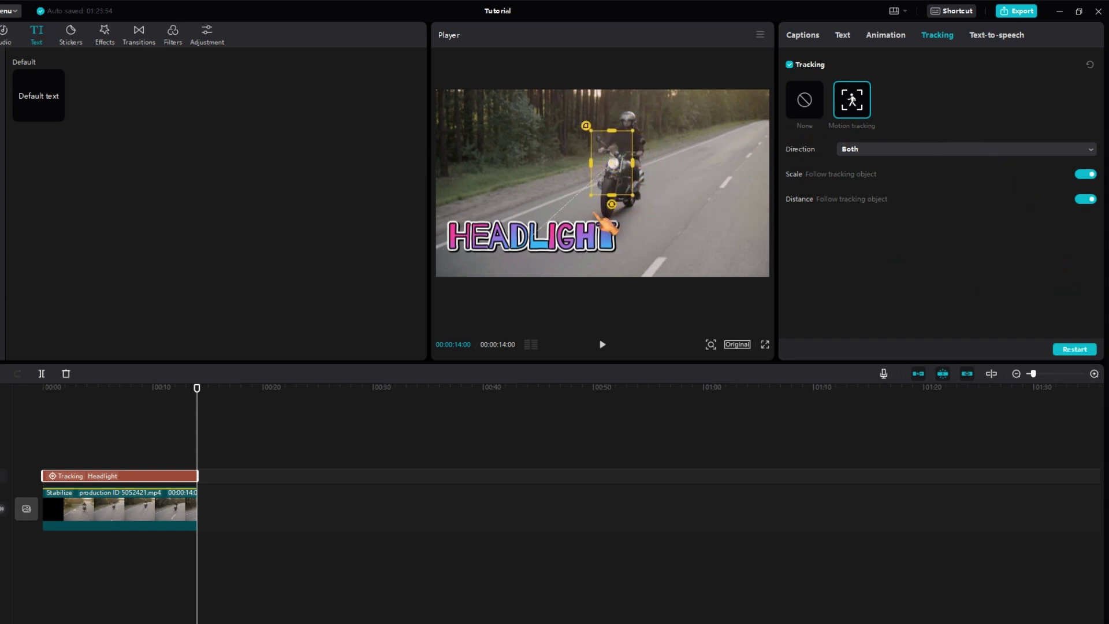
Restart tracking with the refitted box so HEADLIGHT follows the bike across all 14 seconds
click(1077, 349)
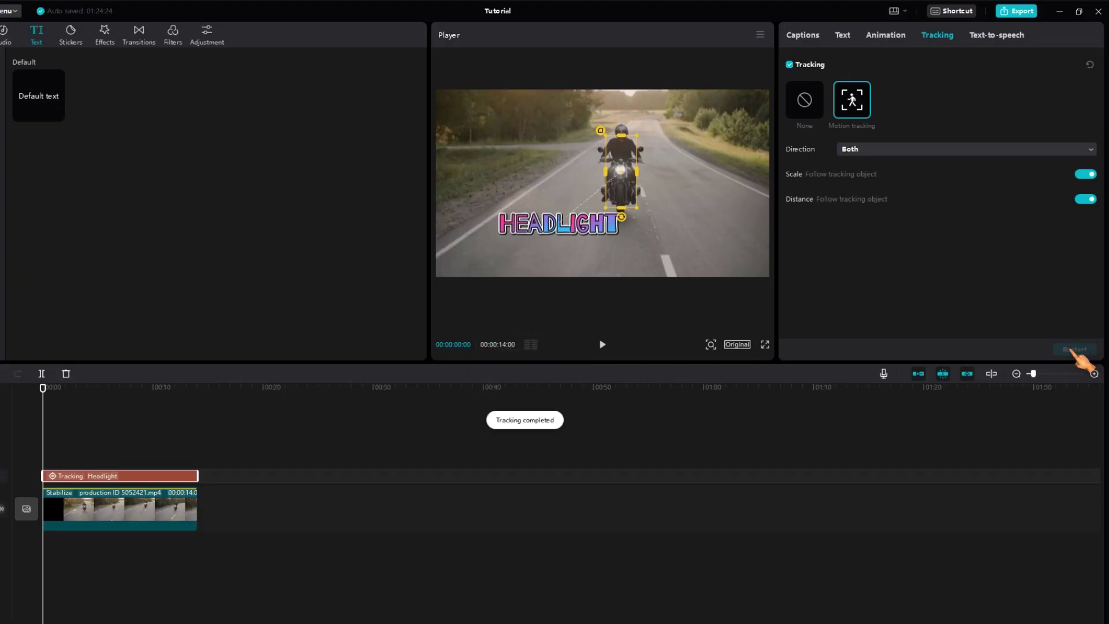
Preview the tracked HEADLIGHT text full screen, then set its Tracking to None
click(764, 344)
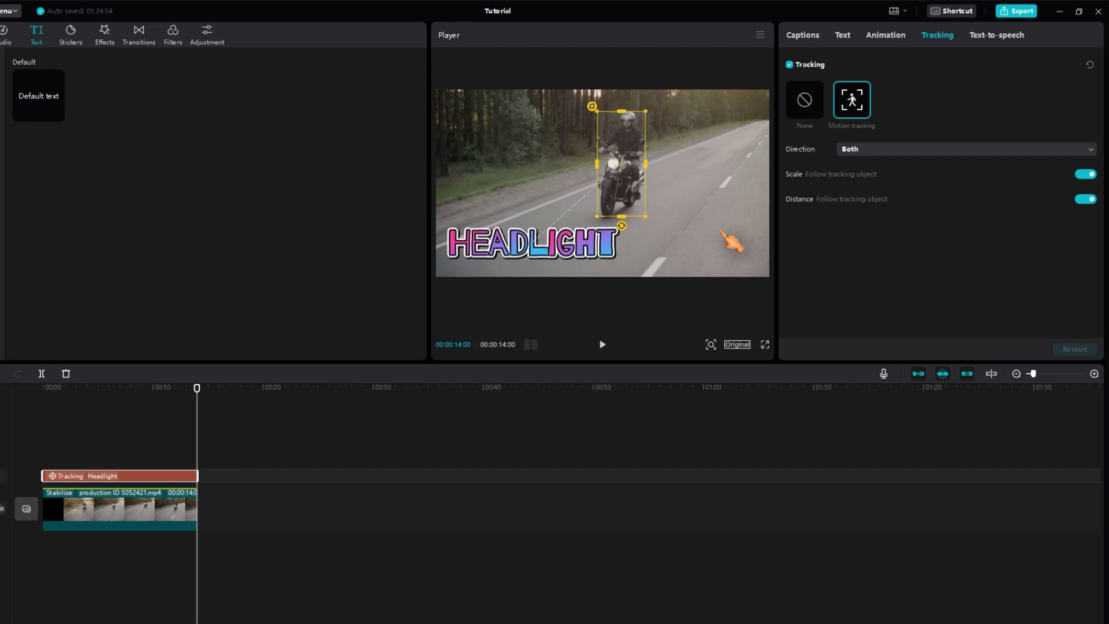
click(806, 101)
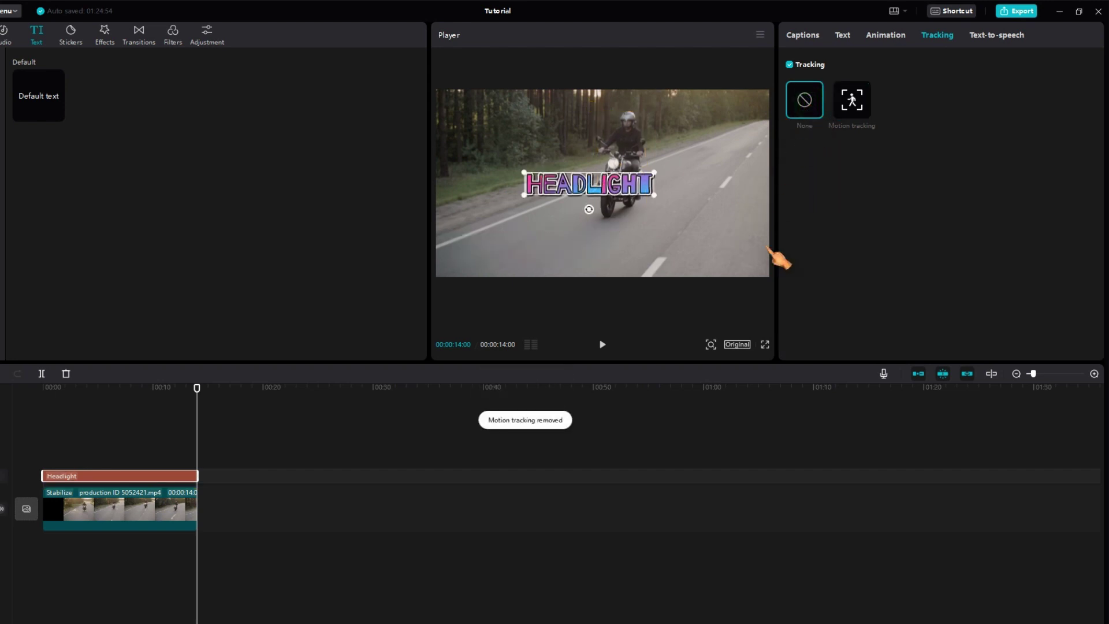